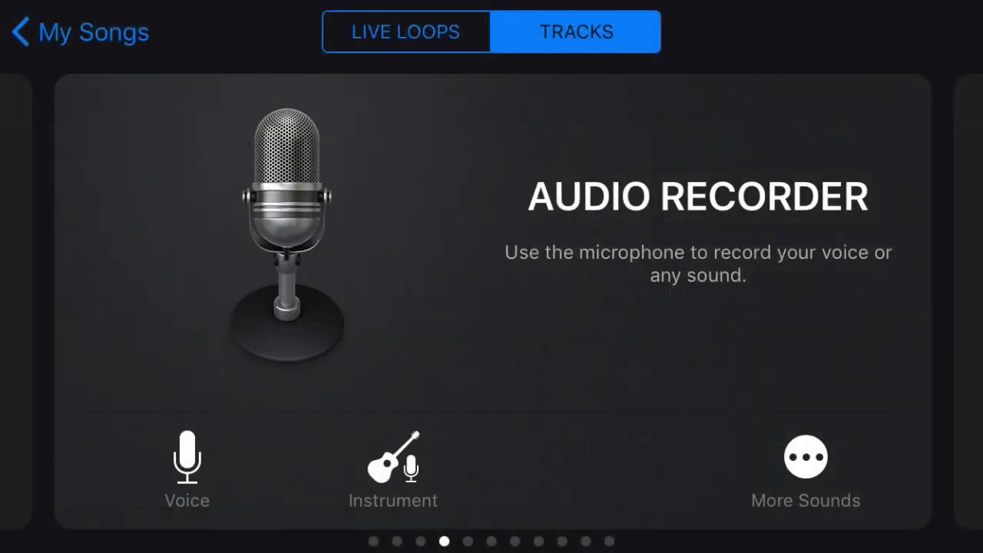
# Flip through the new-track instrument pages (Drums, External, Guitar), ending on Strings
pyautogui.moveTo(307, 308); pyautogui.dragTo(692, 307)
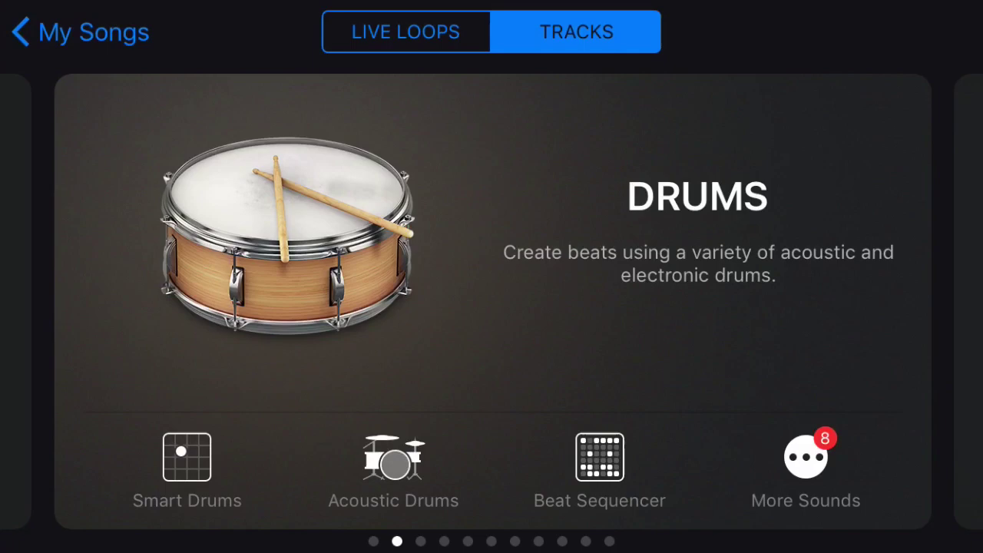
pyautogui.moveTo(308, 307); pyautogui.dragTo(691, 308)
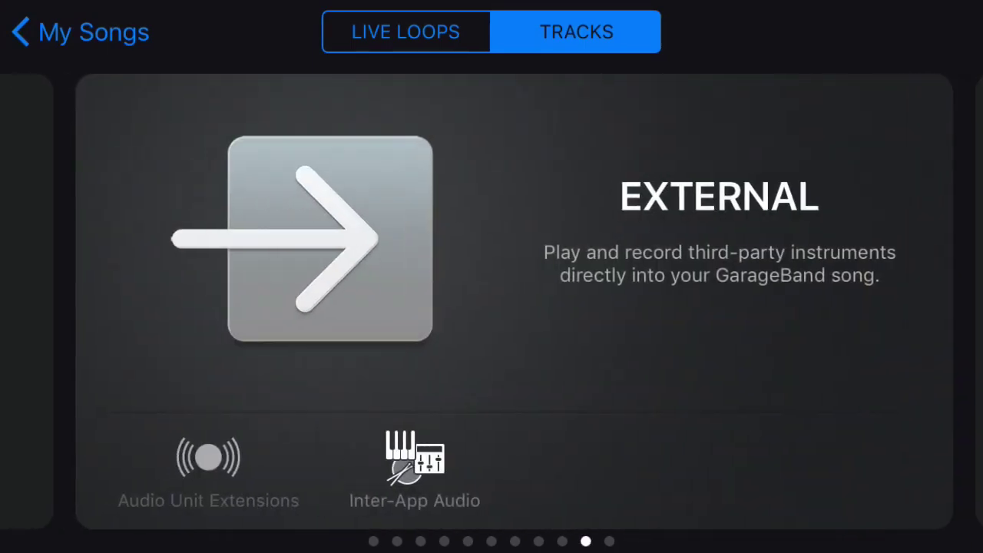
pyautogui.moveTo(308, 307); pyautogui.dragTo(691, 307)
pyautogui.moveTo(308, 307); pyautogui.dragTo(692, 308)
pyautogui.moveTo(308, 307); pyautogui.dragTo(692, 307)
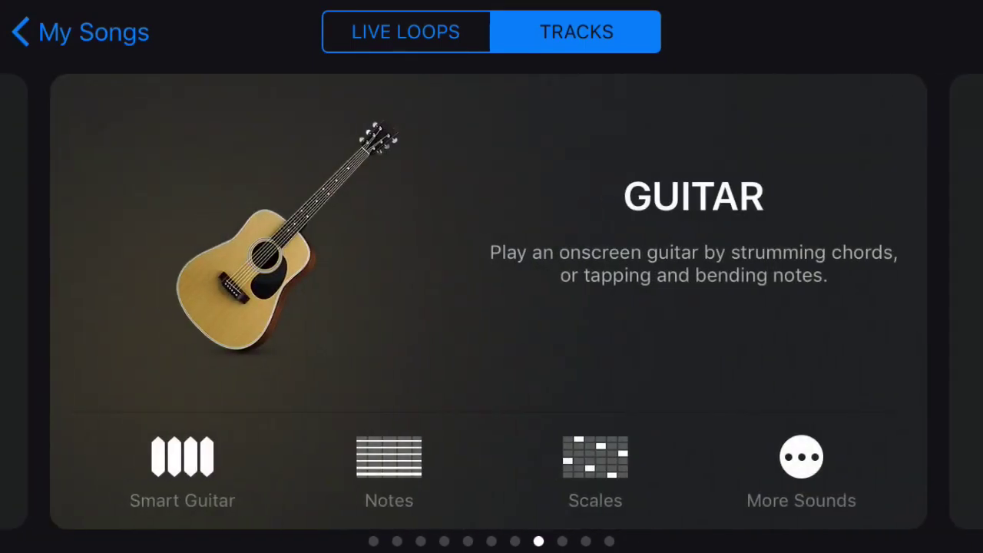
pyautogui.moveTo(307, 307); pyautogui.dragTo(692, 307)
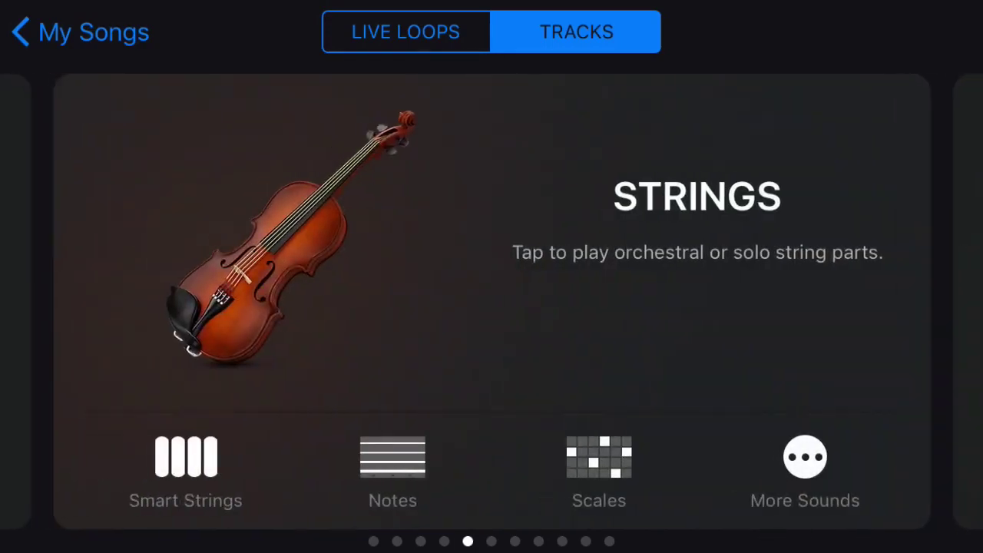
pyautogui.moveTo(308, 307); pyautogui.dragTo(691, 307)
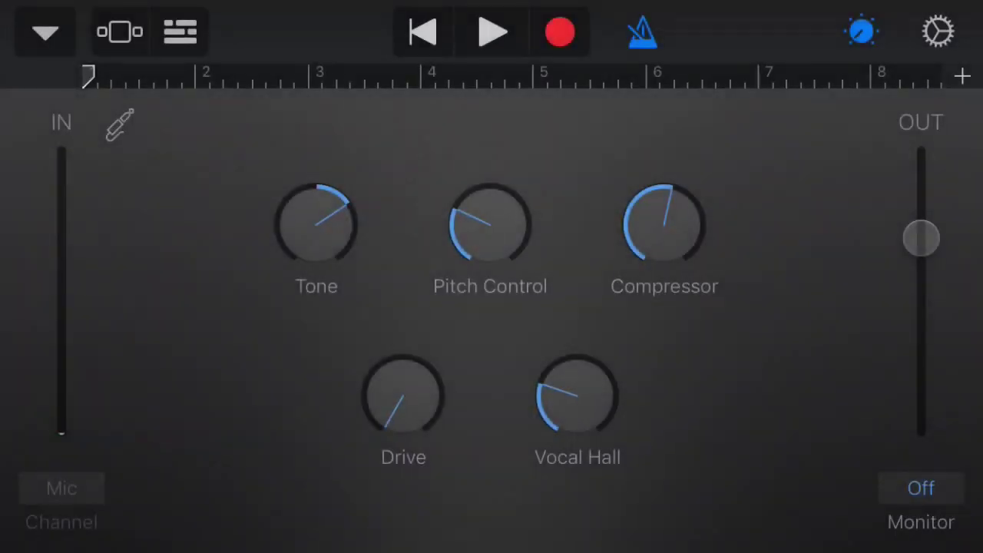
# Set the Song Settings metronome and count-in sound to No sound
pyautogui.click(938, 31)
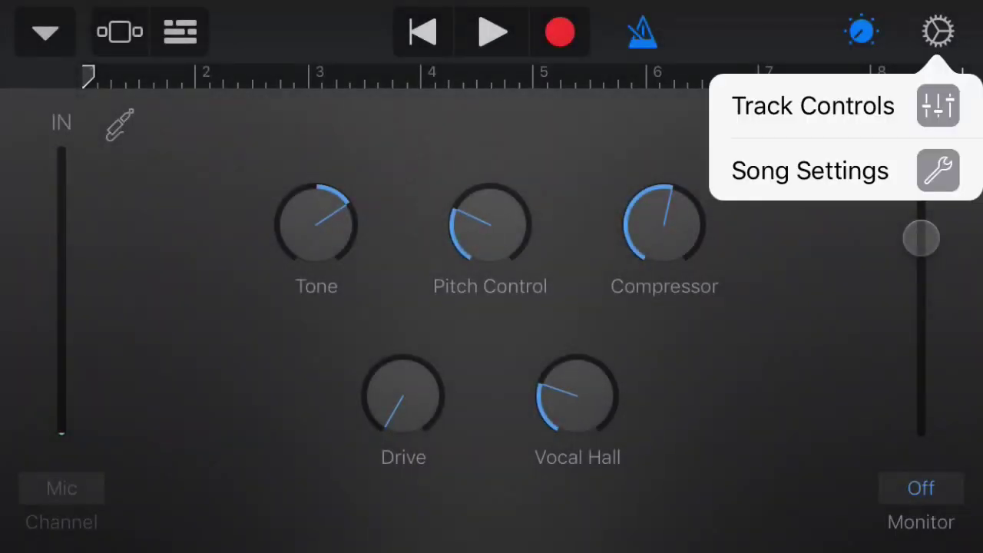
pyautogui.click(811, 171)
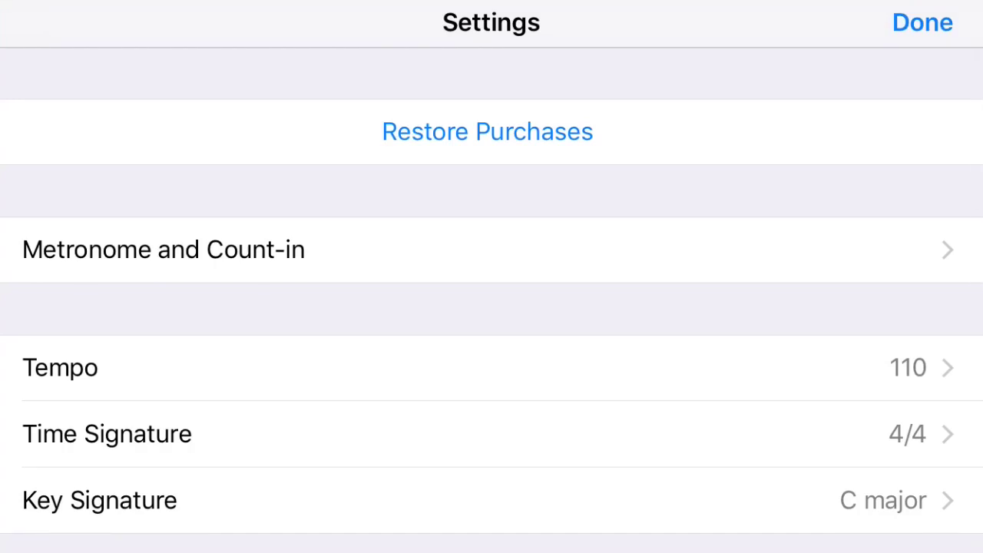
pyautogui.click(164, 249)
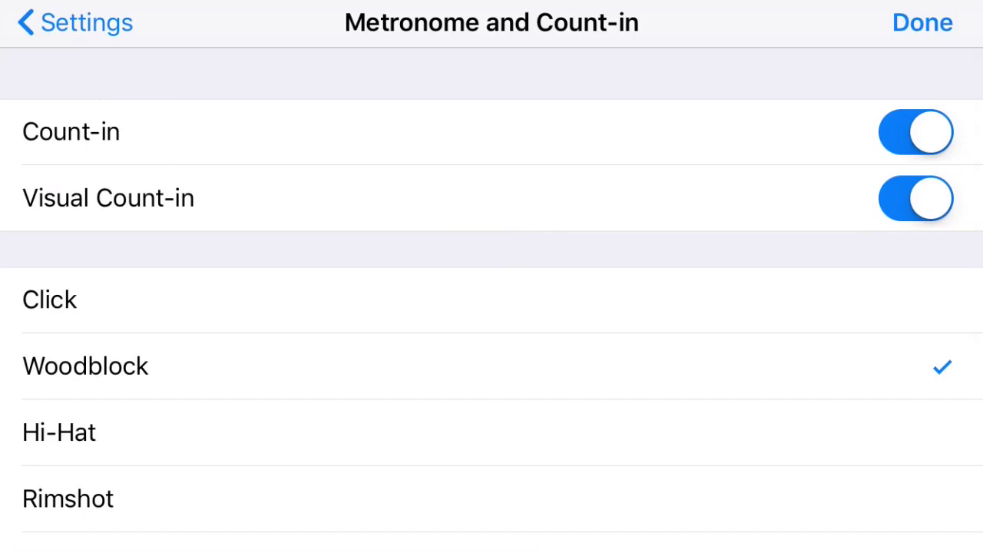
pyautogui.scroll(-5, 492, 307)
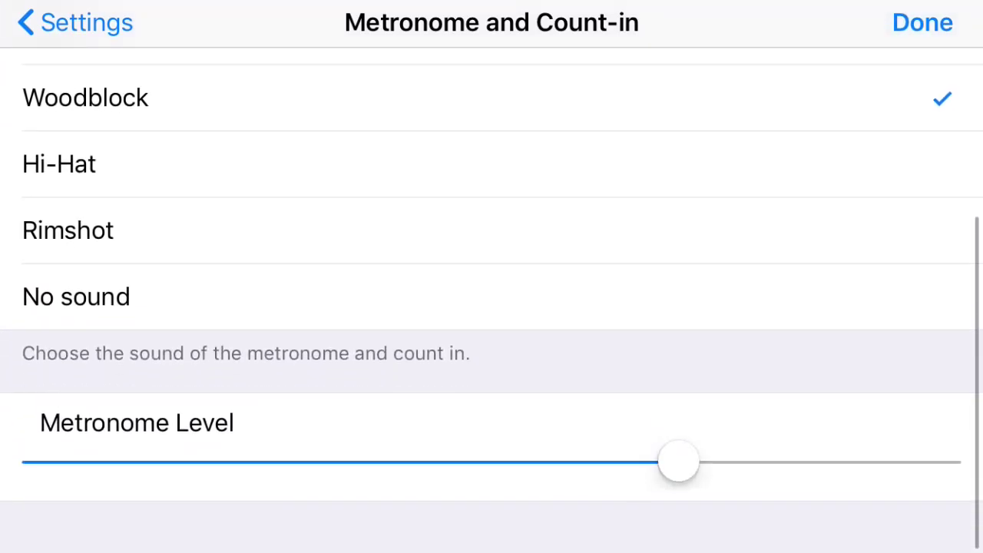
pyautogui.click(307, 301)
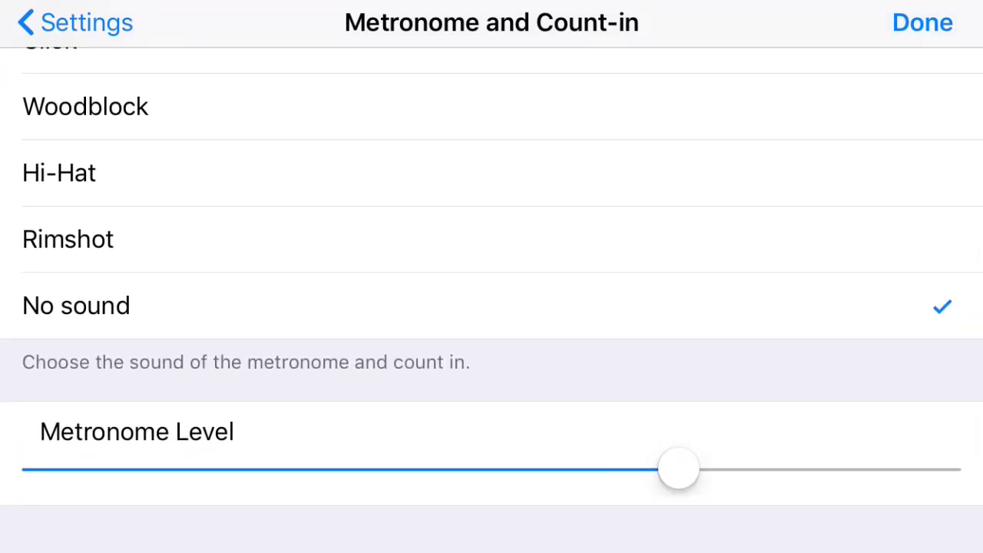
pyautogui.scroll(5, 492, 307)
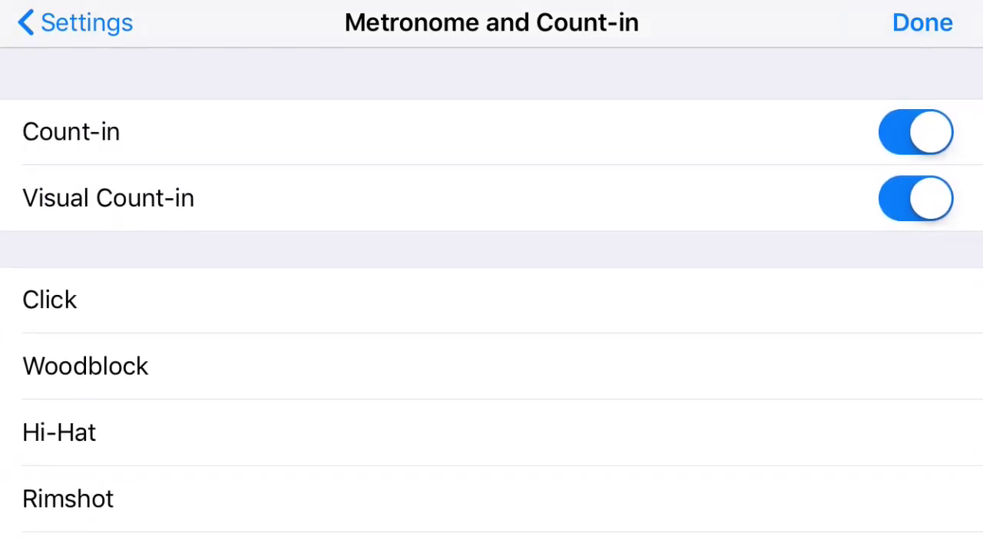
# Make Section A's length Automatic and switch to the multitrack Tracks view
pyautogui.click(923, 22)
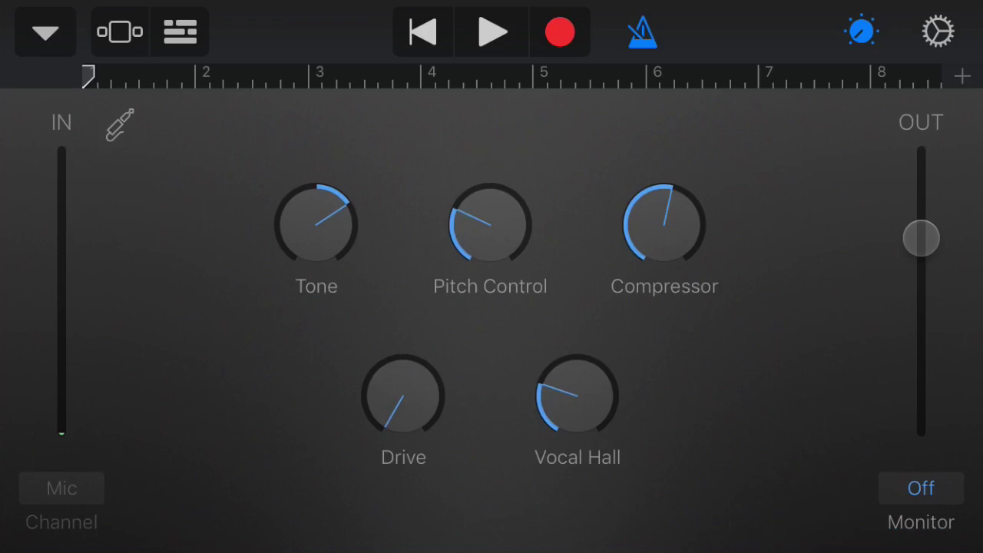
pyautogui.click(962, 75)
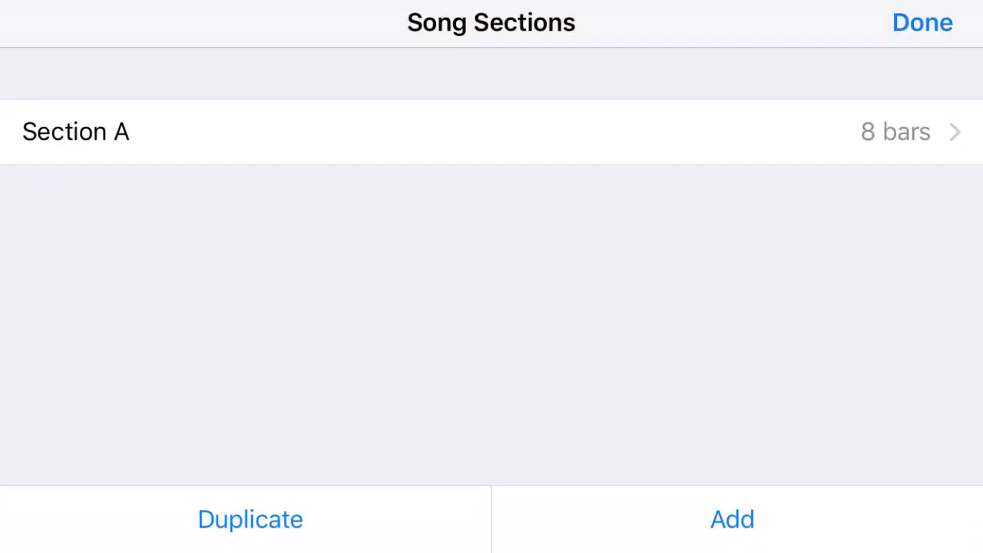
pyautogui.click(492, 131)
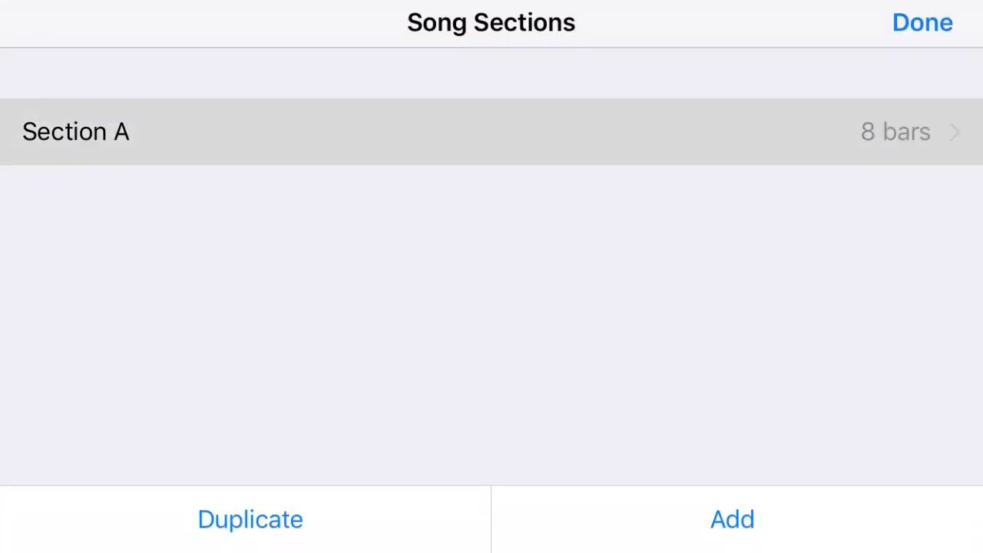
pyautogui.click(916, 132)
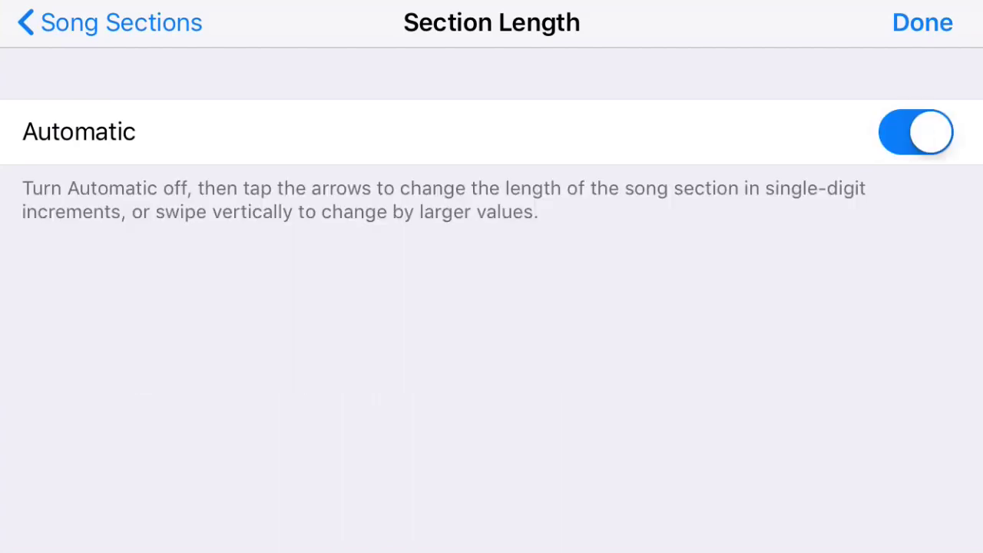
pyautogui.click(923, 23)
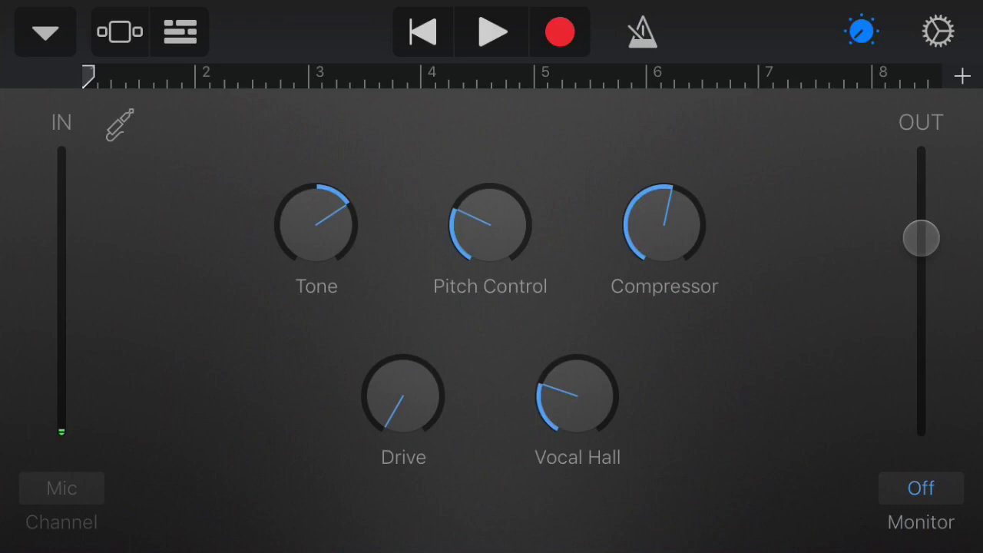
pyautogui.click(181, 31)
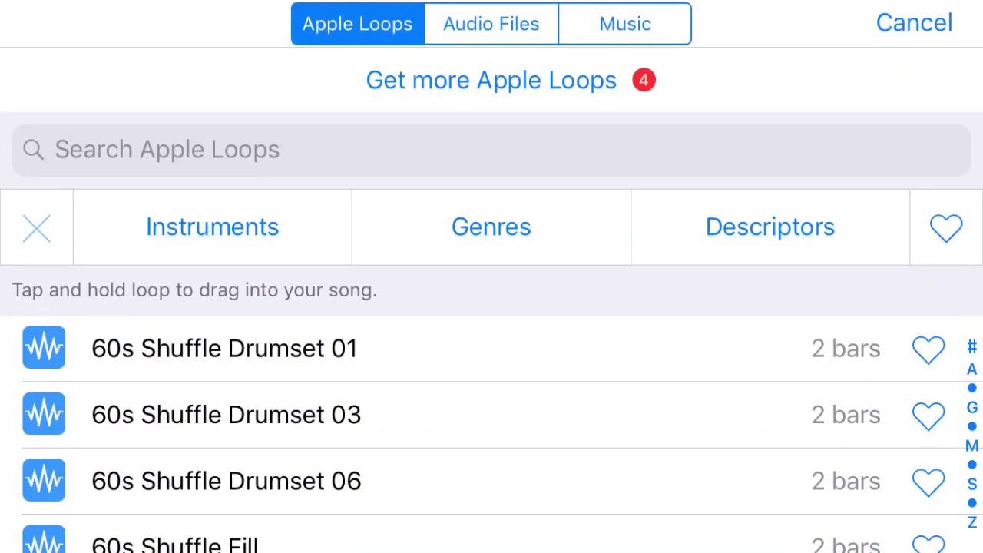
# Drag AXUMUS's Werk 1 (Instrumental) from the Music library onto the timeline at bar 1
pyautogui.click(625, 24)
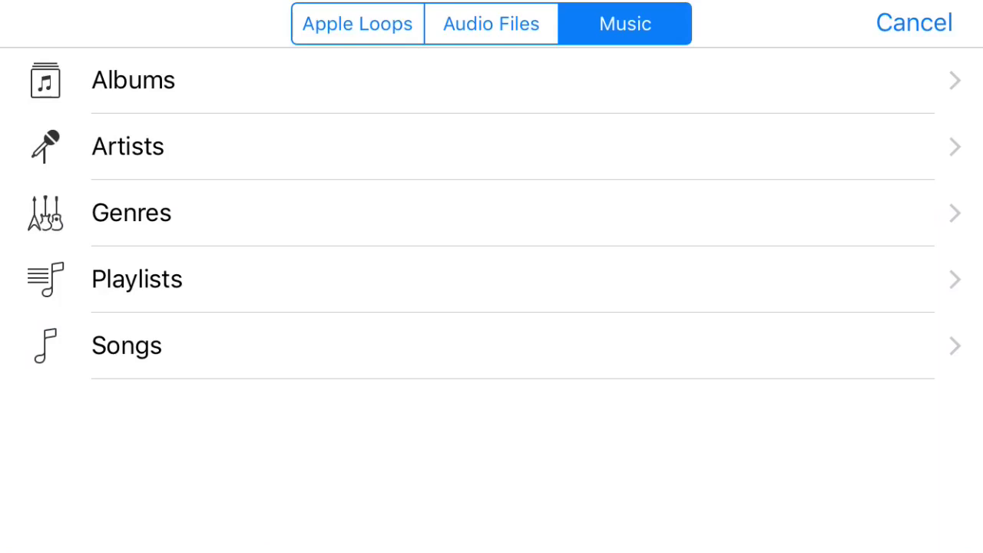
pyautogui.click(128, 146)
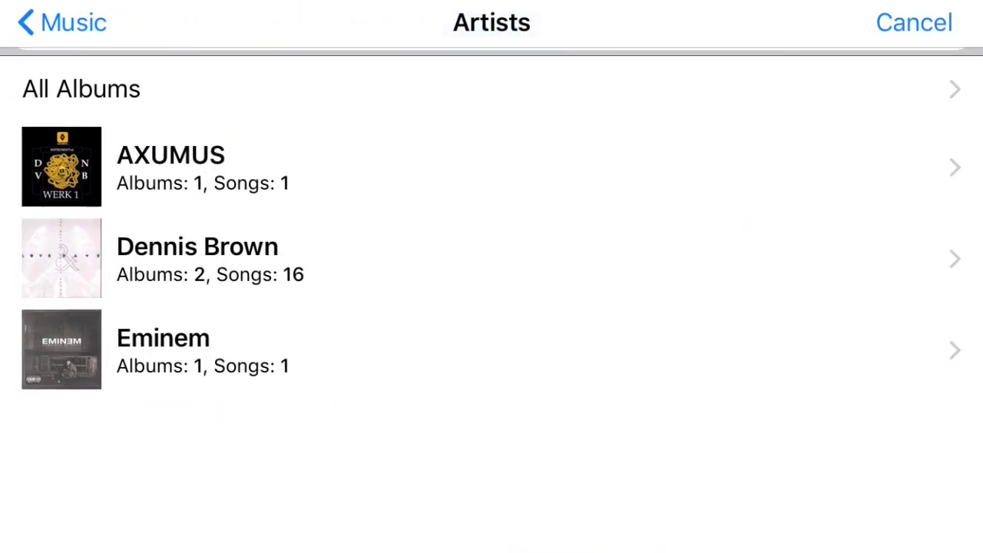
pyautogui.click(171, 166)
pyautogui.moveTo(269, 258); pyautogui.dragTo(230, 231)
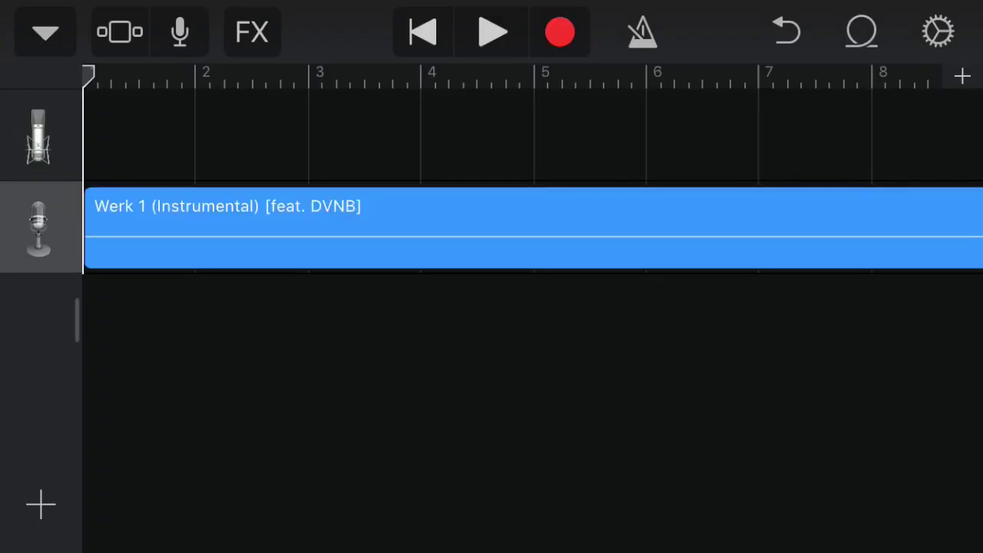
# Preview the Werk 1 instrumental, then rewind the playhead to the song start
pyautogui.click(492, 32)
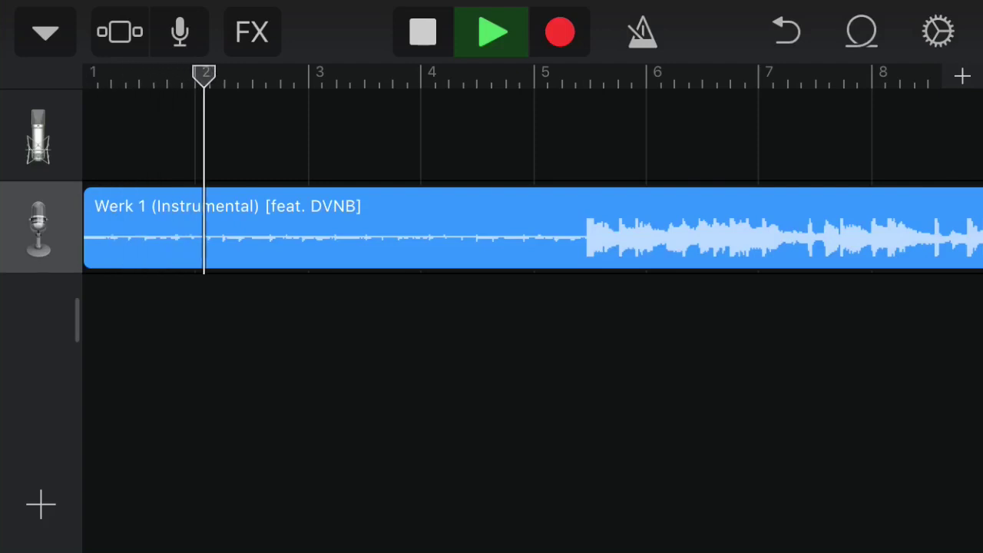
pyautogui.click(492, 31)
pyautogui.click(423, 32)
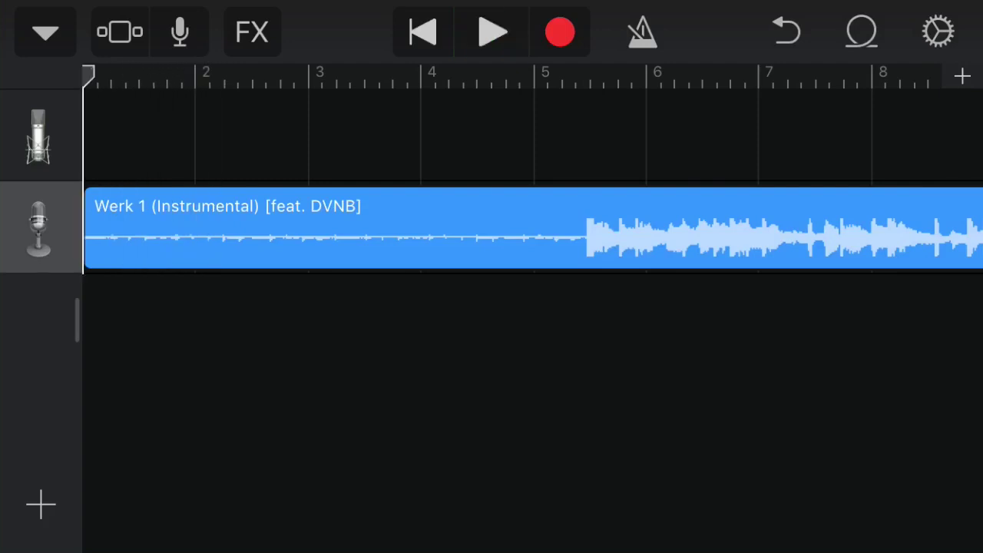
# Select the empty microphone track, ready for recording
pyautogui.click(38, 136)
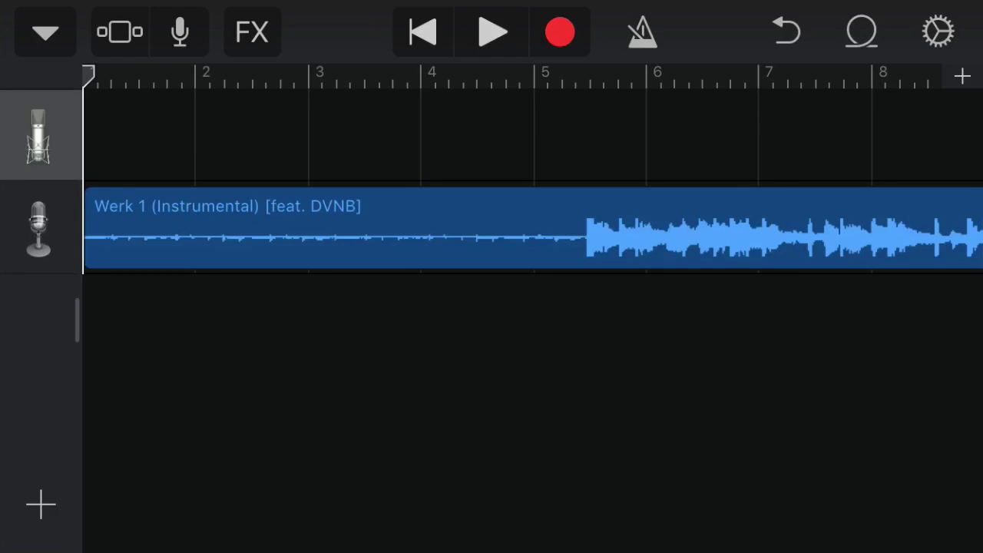
pyautogui.click(384, 231)
pyautogui.click(38, 137)
# Record the Lead Vocals take over the instrumental, then view all tracks
pyautogui.click(180, 31)
pyautogui.click(560, 31)
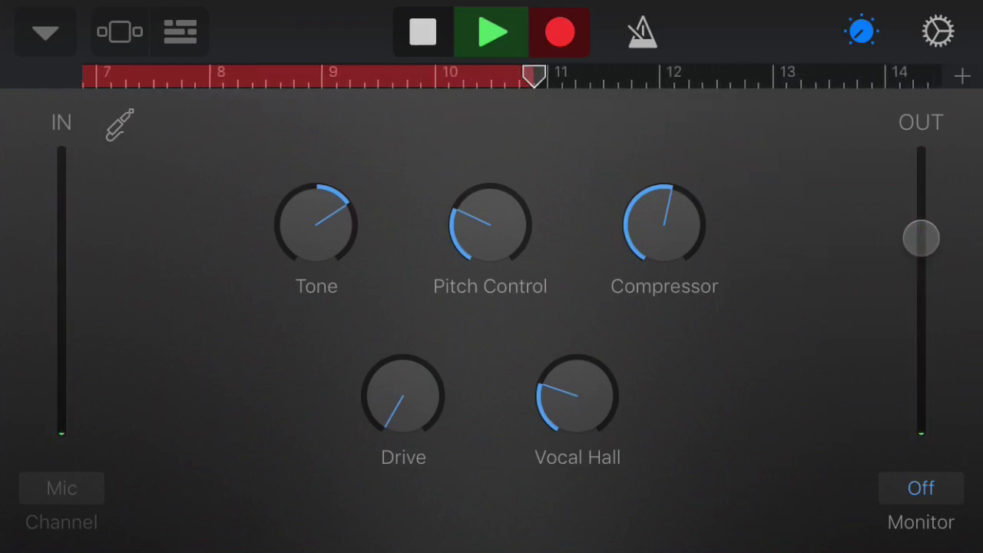
pyautogui.click(423, 31)
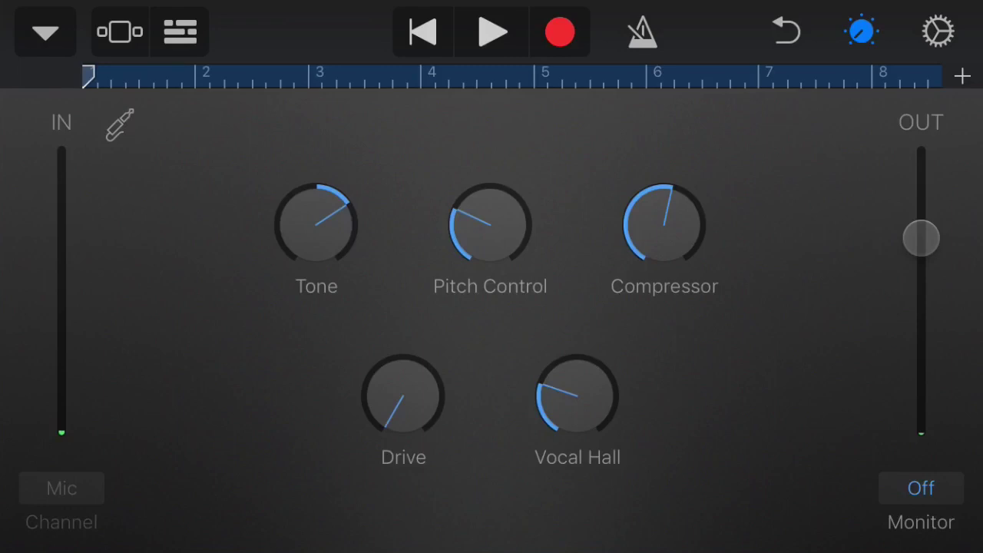
pyautogui.click(181, 31)
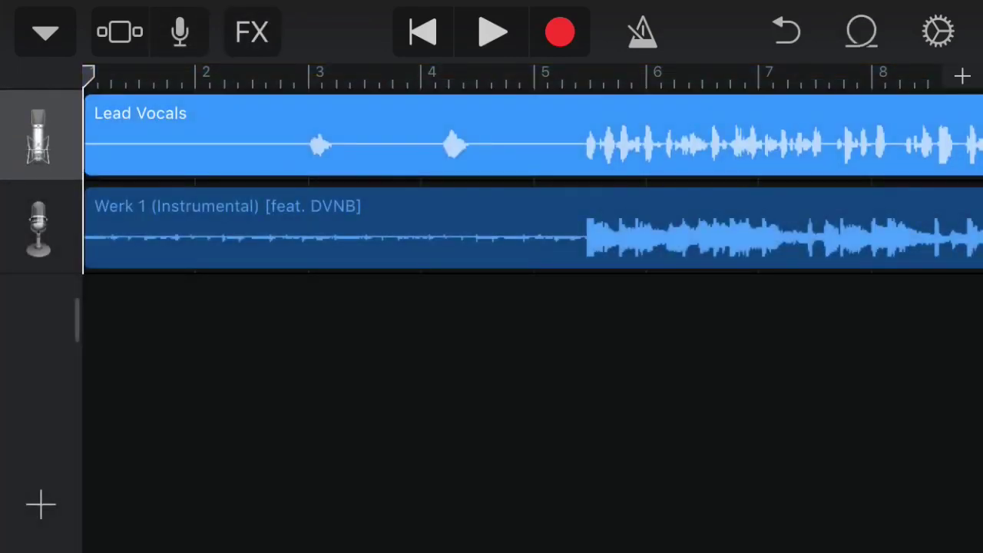
# Play back the song, then delete the Werk 1 (Instrumental) region from the timeline
pyautogui.click(493, 32)
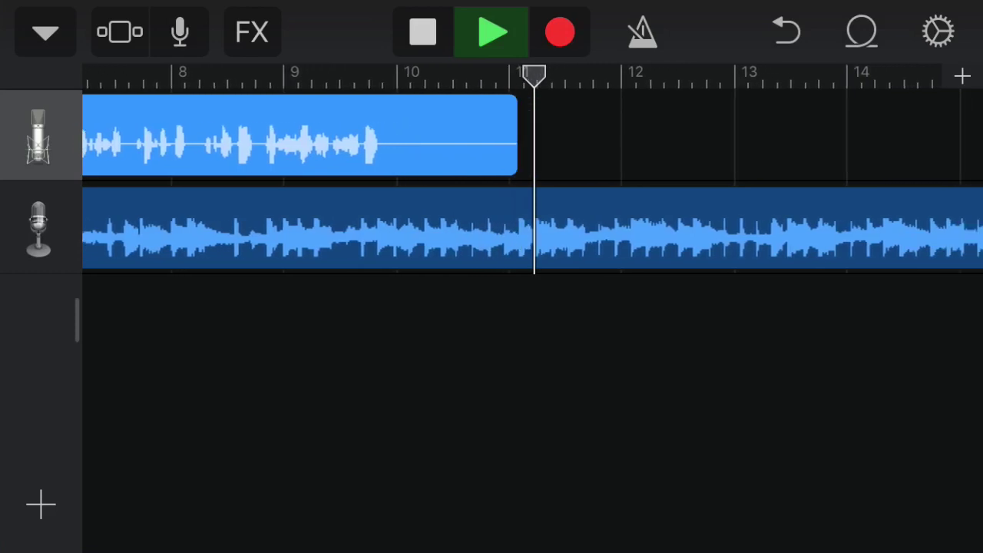
pyautogui.press('space')
pyautogui.click(308, 231)
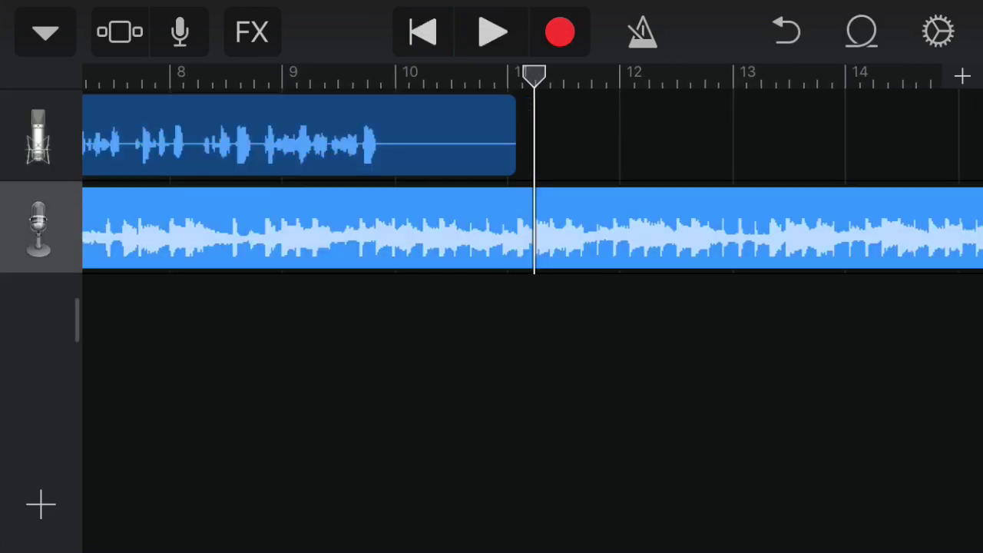
pyautogui.hscroll(-10, 532, 345)
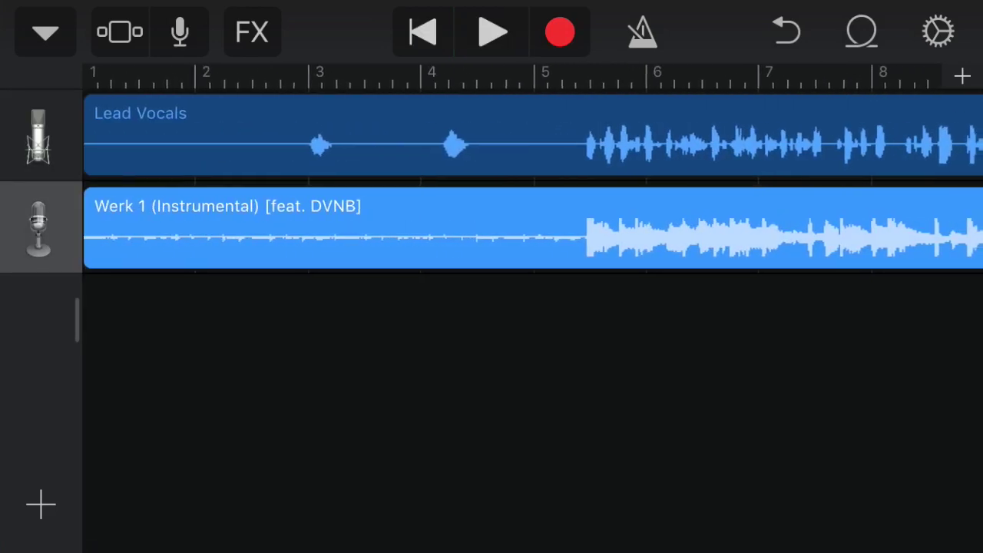
pyautogui.click(308, 230)
pyautogui.click(308, 231)
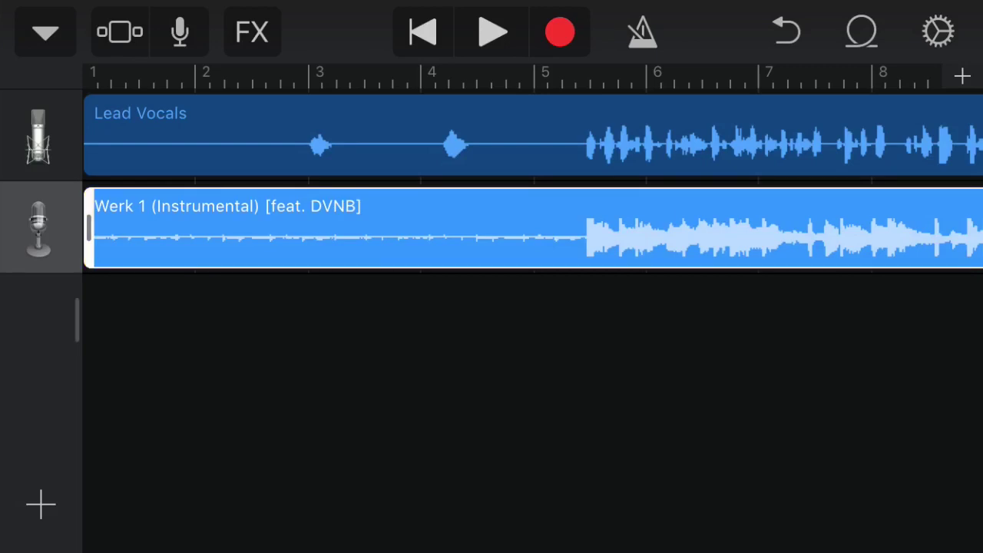
pyautogui.click(535, 230)
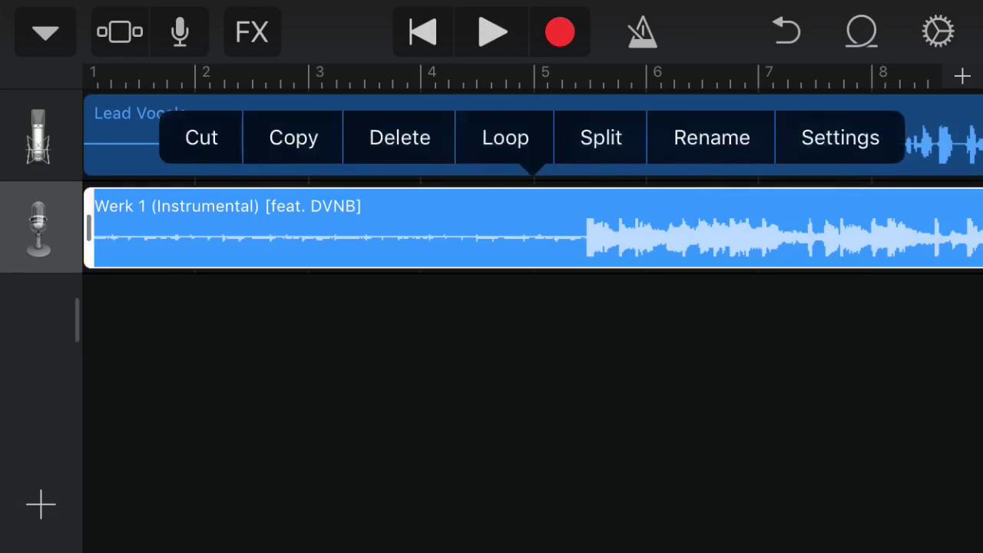
pyautogui.click(399, 138)
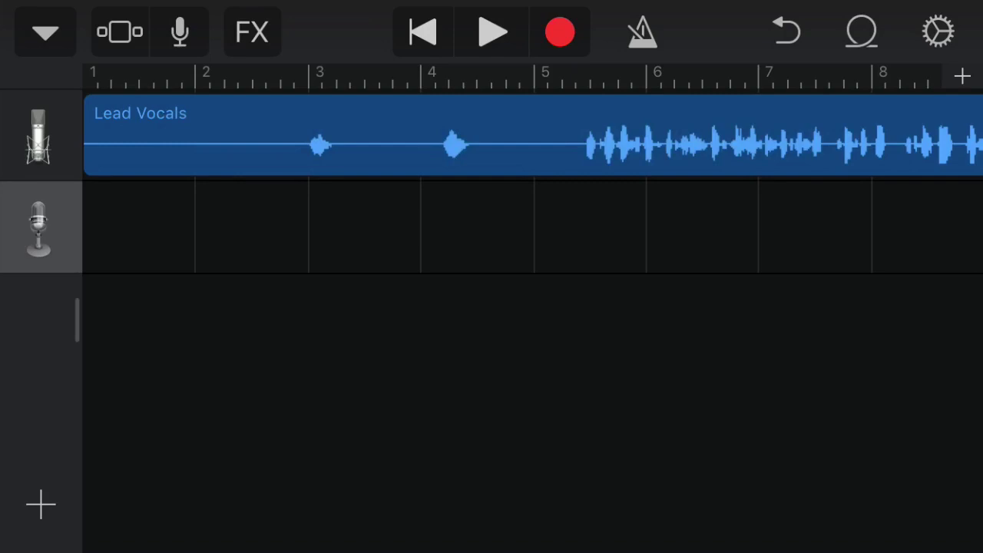
# Save the vocal-only song and close it to My Songs
pyautogui.click(45, 32)
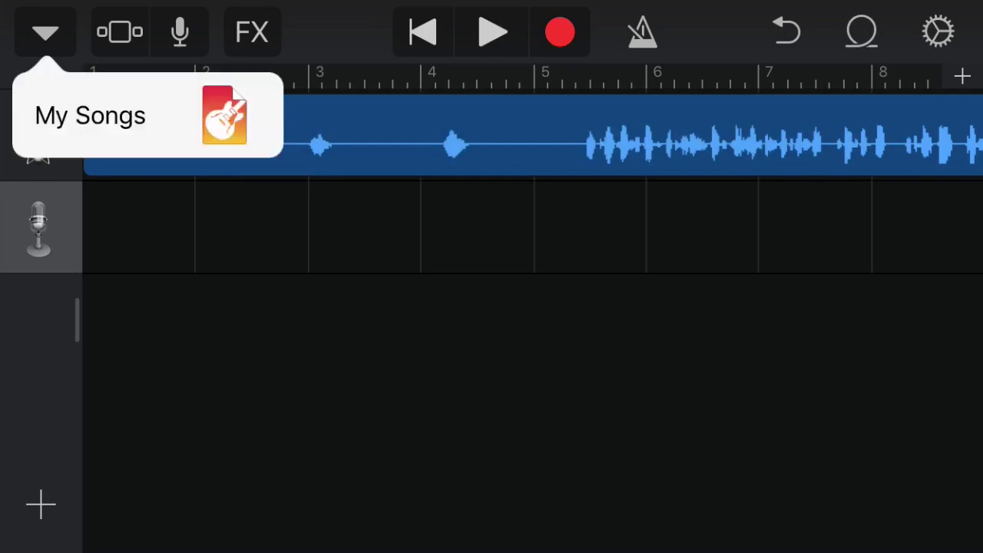
pyautogui.click(492, 138)
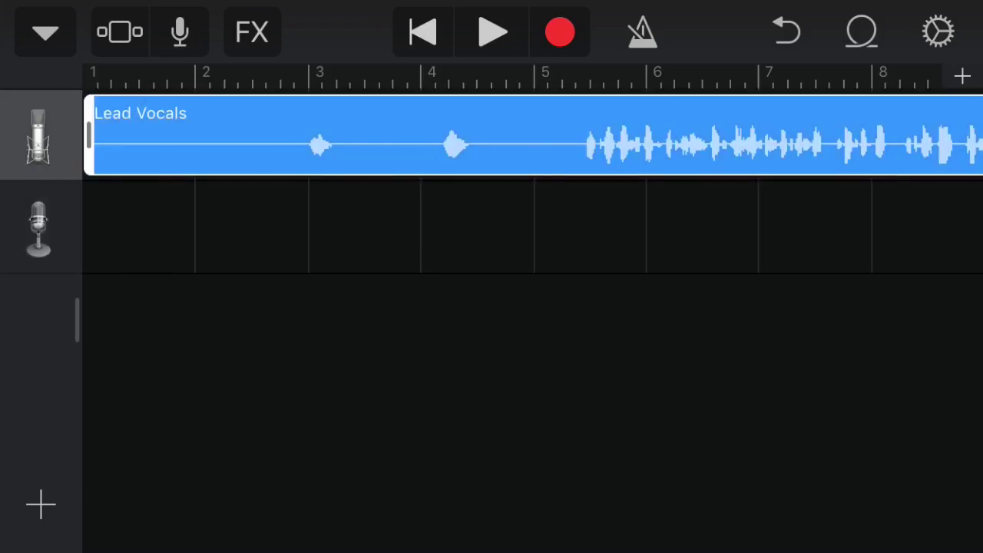
pyautogui.click(533, 138)
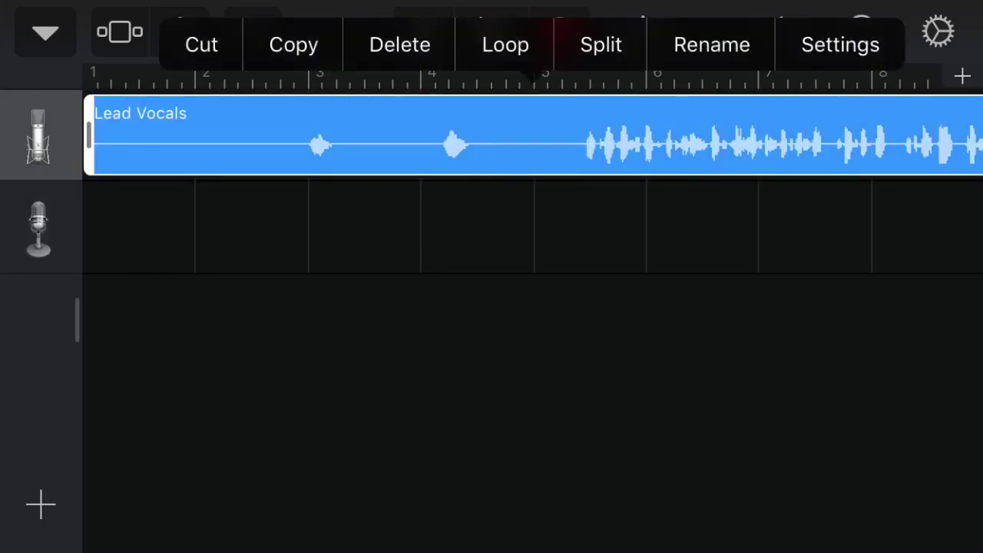
pyautogui.click(46, 32)
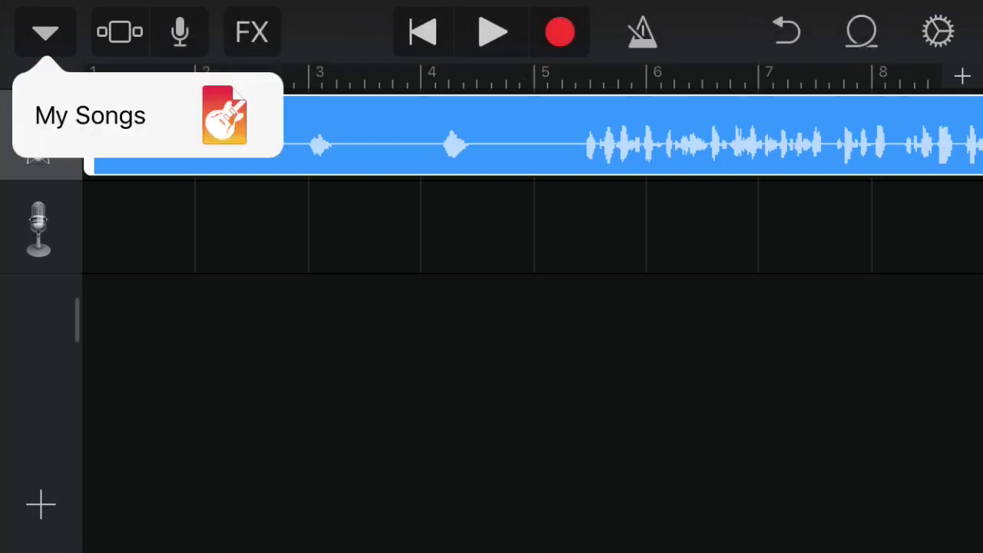
pyautogui.click(116, 115)
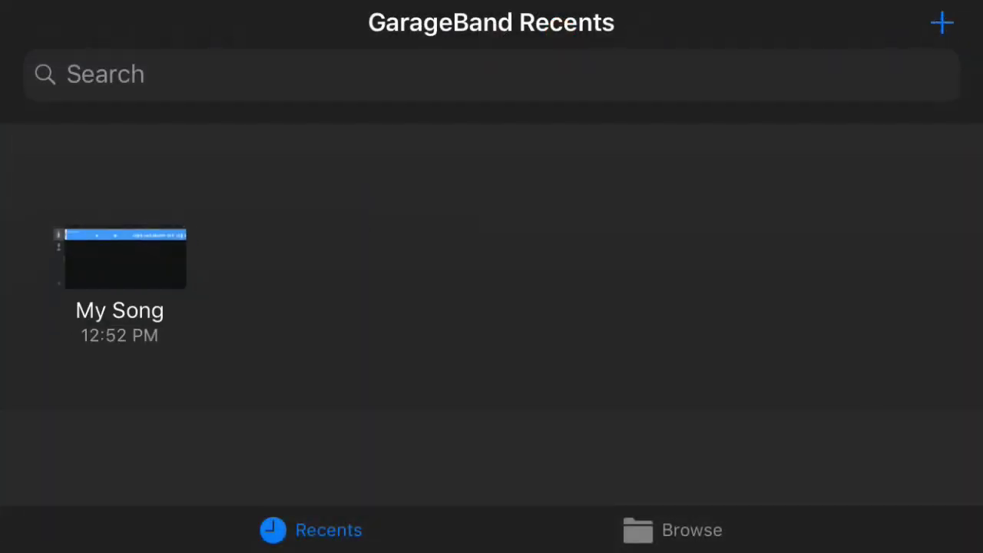
# Reopen My Song and save it again, returning to Recents
pyautogui.click(119, 257)
pyautogui.click(46, 32)
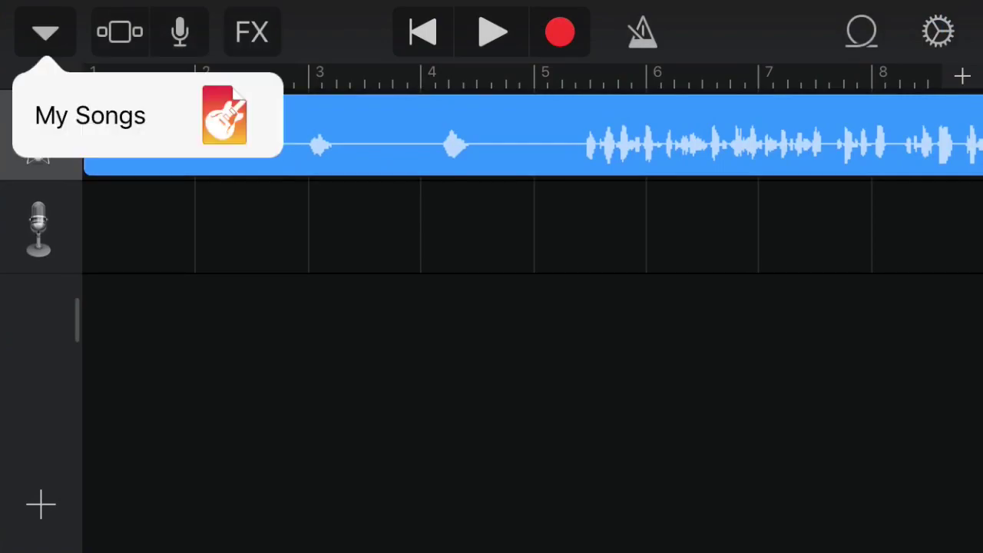
pyautogui.click(115, 115)
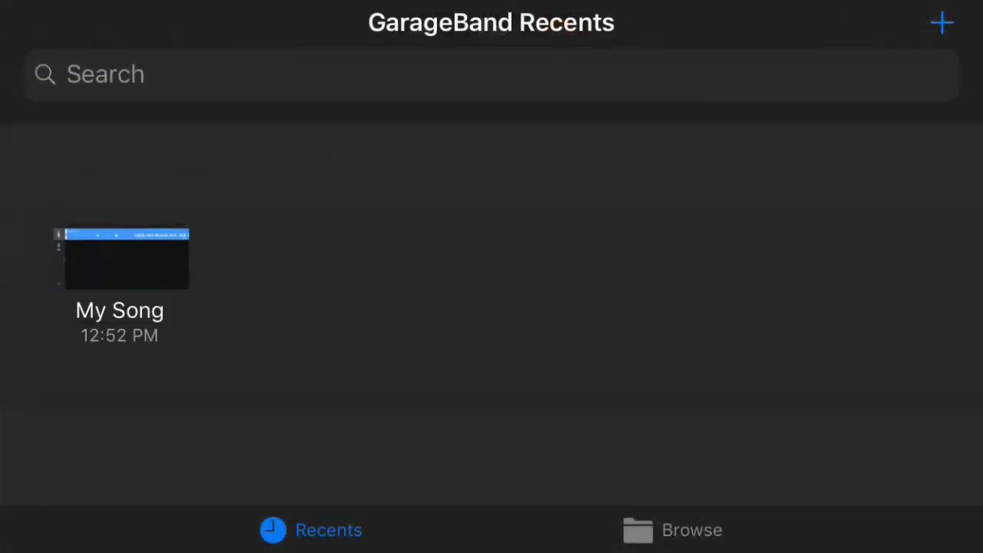
# Share My Song as a Song file with Uncompressed (WAV) quality
pyautogui.click(119, 257)
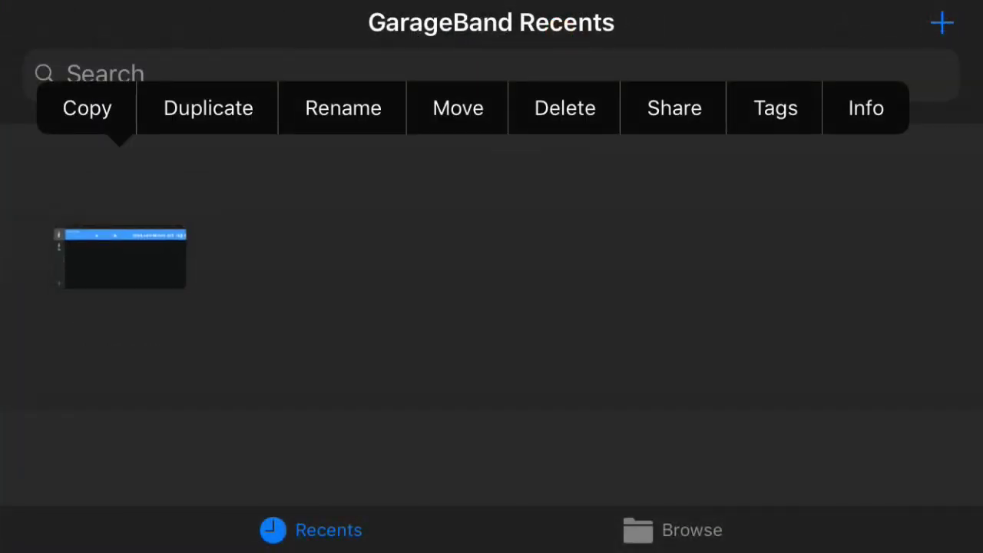
pyautogui.click(674, 108)
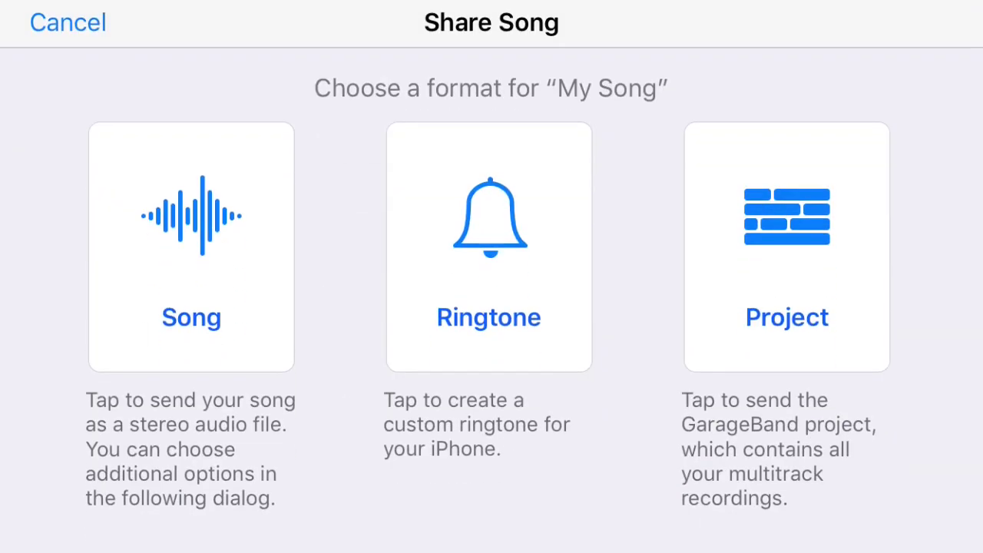
pyautogui.click(191, 246)
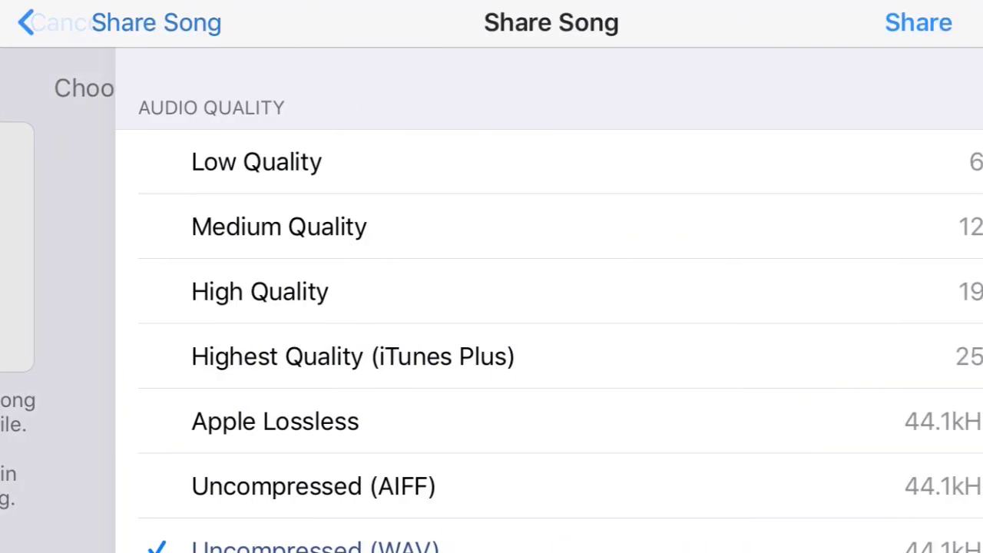
pyautogui.scroll(-2, 492, 300)
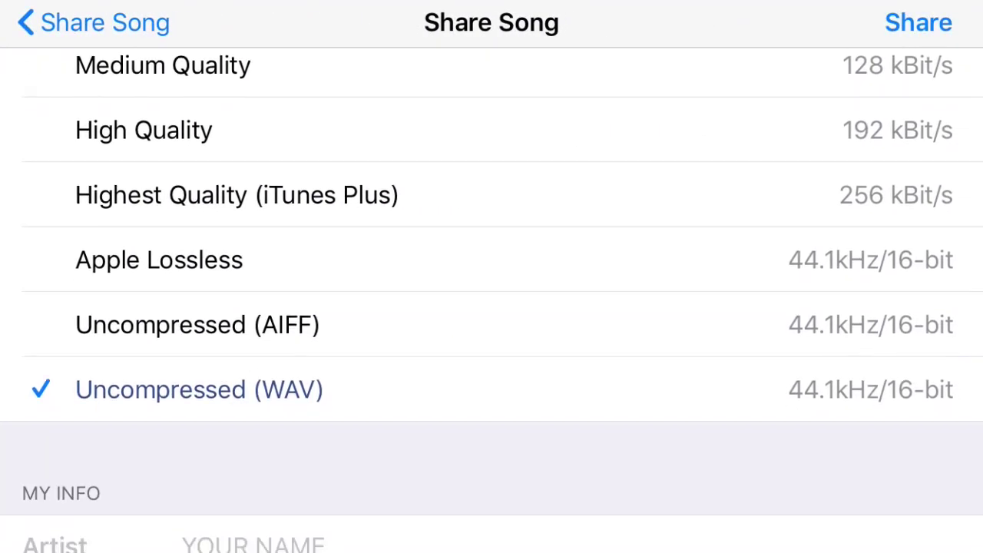
pyautogui.click(197, 324)
pyautogui.click(199, 389)
pyautogui.scroll(-6, 492, 299)
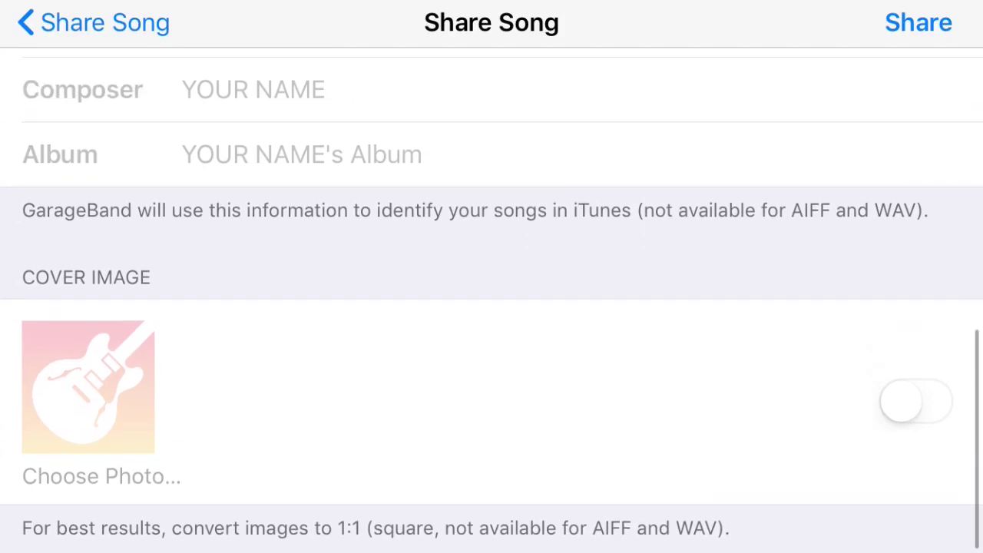
pyautogui.scroll(4, 491, 300)
pyautogui.scroll(4, 492, 300)
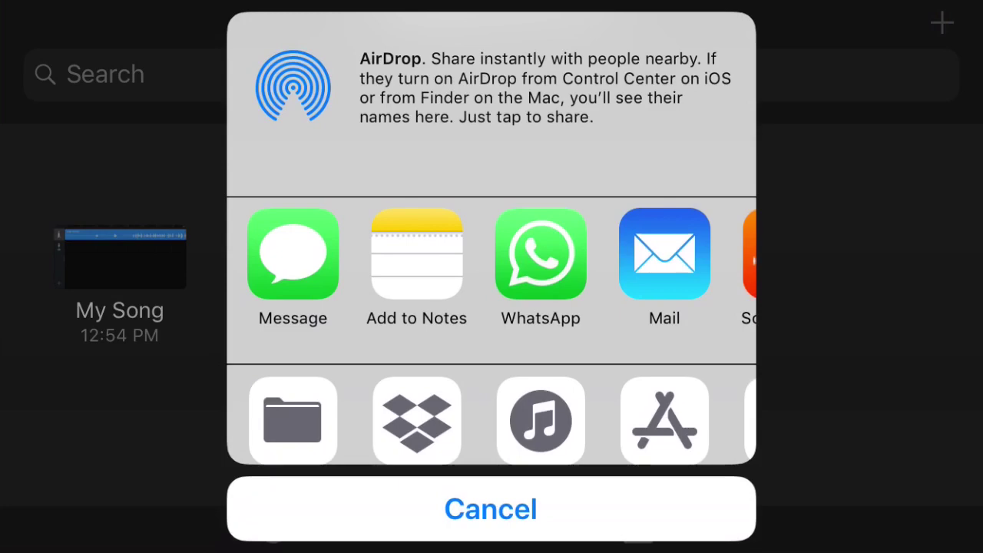
# Attach the exported WAV song to a new Mail draft
pyautogui.click(664, 253)
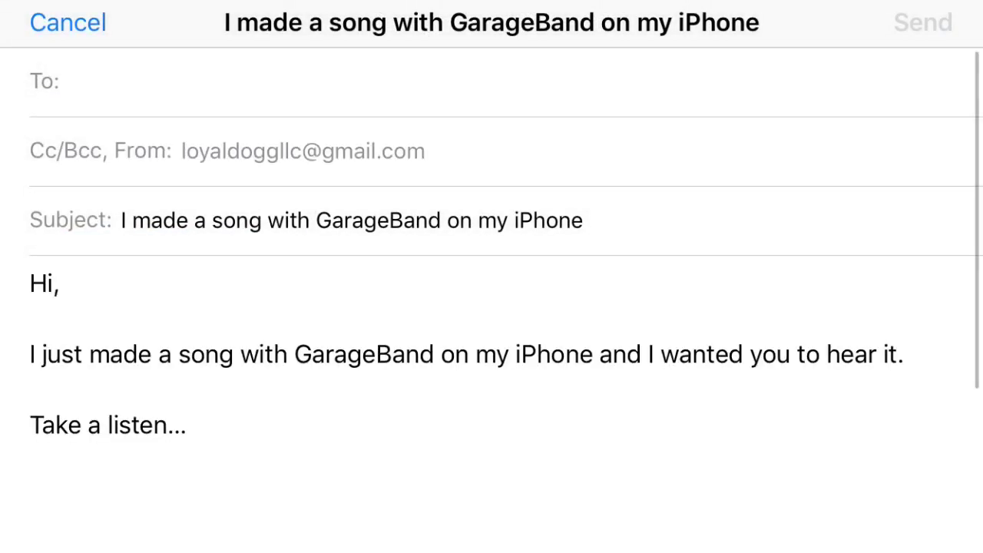
# Type 'd' in the To field and add the first suggested contact as the recipient
pyautogui.write('d')
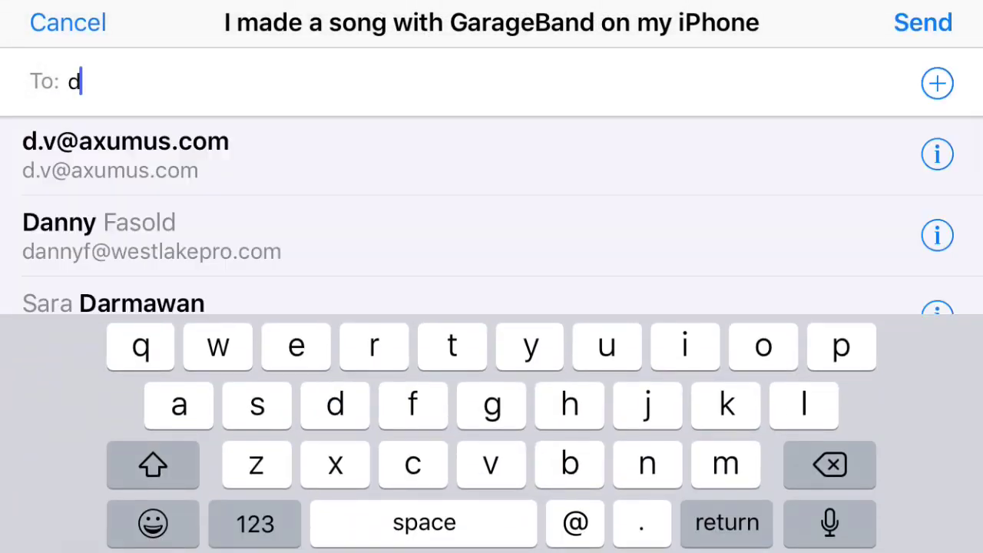
pyautogui.click(126, 153)
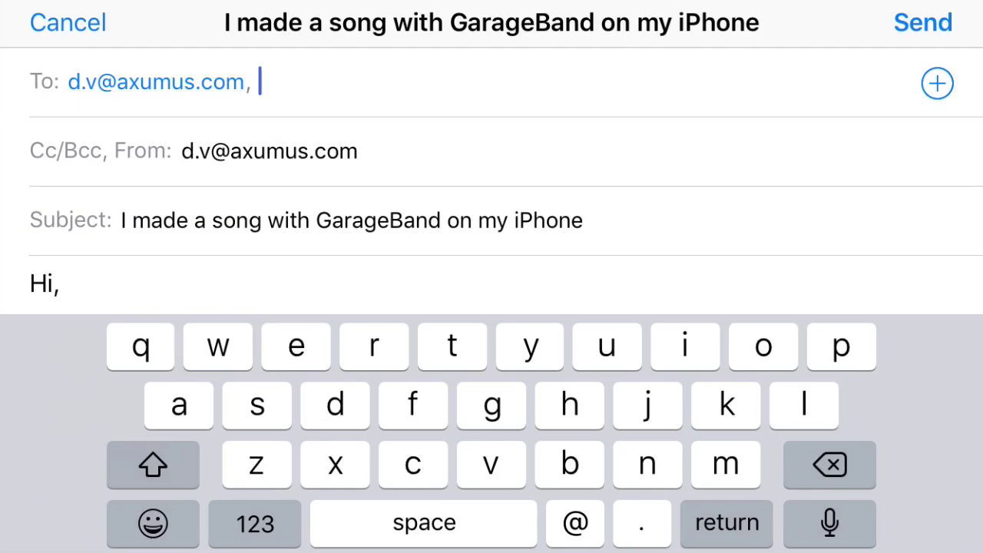
pyautogui.scroll(2, 491, 184)
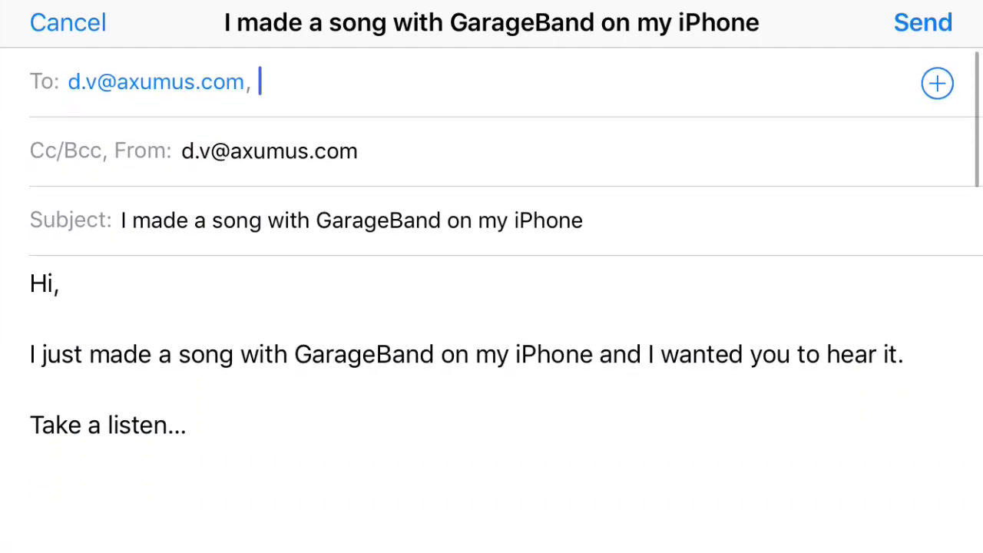